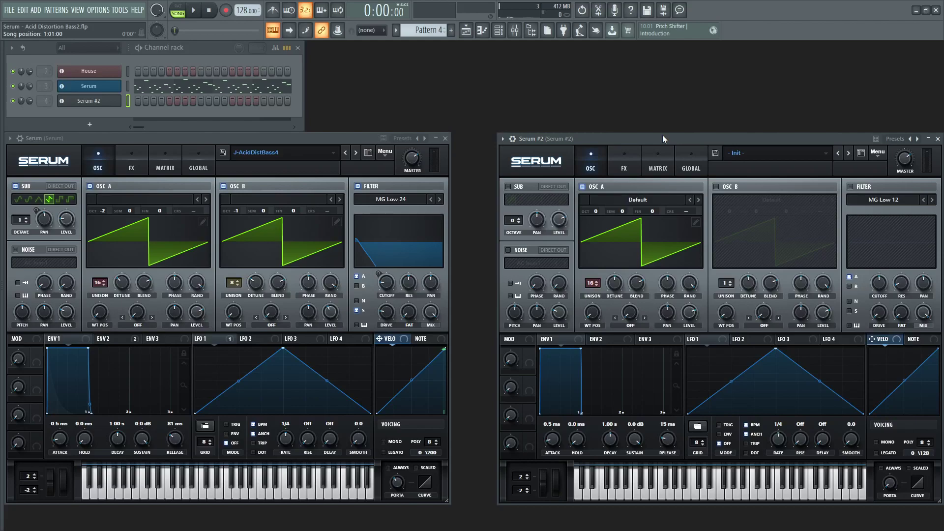
Audition the reference bass, then reset Serum #2 to the blank Init preset.
{"action": "key", "text": "space"}
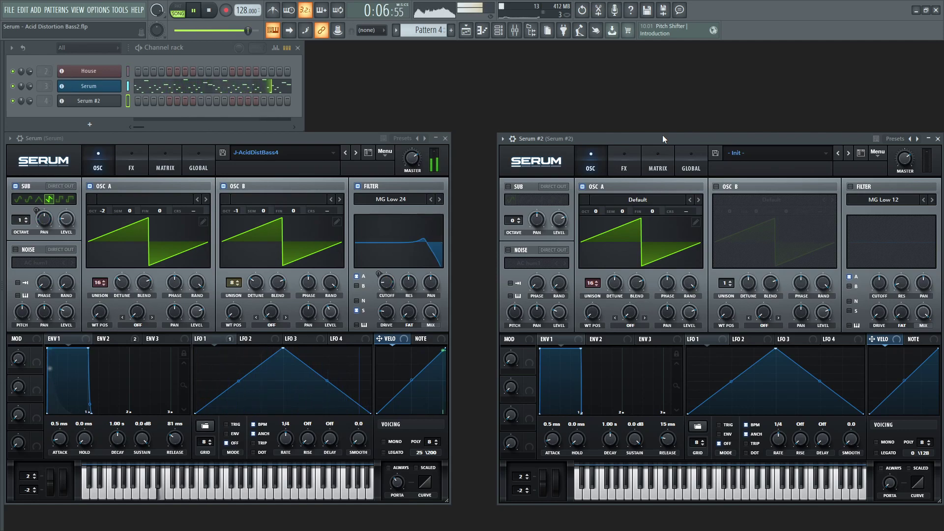
{"action": "key", "text": "space"}
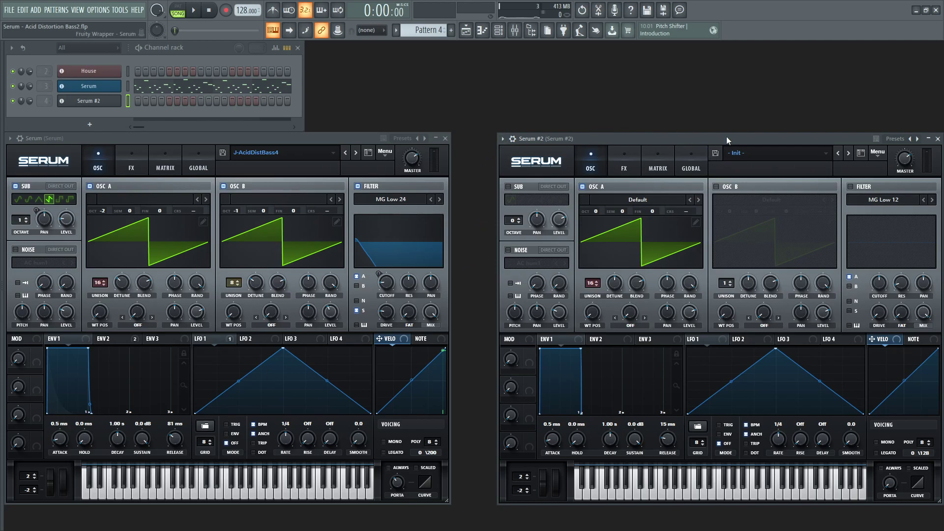
{"action": "left_click", "coordinate": [878, 153]}
{"action": "left_click", "coordinate": [872, 217]}
Give oscillator A 16 detuned unison voices at octave -2.
{"action": "left_click_drag", "start_coordinate": [593, 285], "coordinate": [608, 172]}
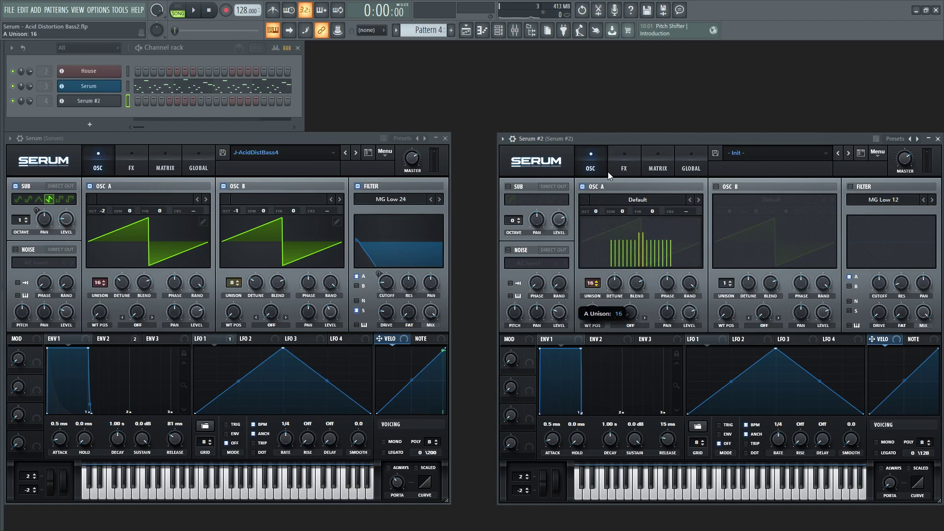
{"action": "mouse_move", "coordinate": [615, 284]}
{"action": "left_mouse_down"}
{"action": "mouse_move", "coordinate": [615, 302]}
{"action": "mouse_move", "coordinate": [614, 289]}
{"action": "left_mouse_up"}
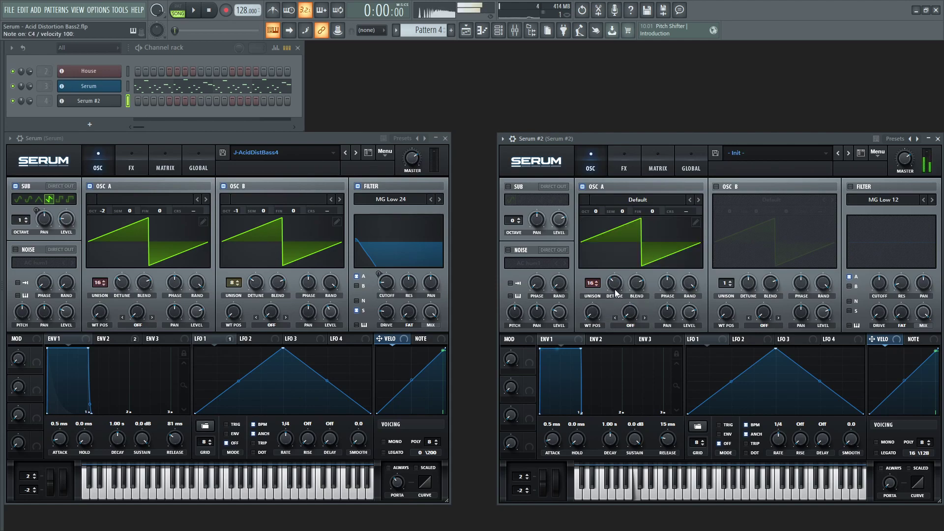
{"action": "left_click", "coordinate": [596, 211]}
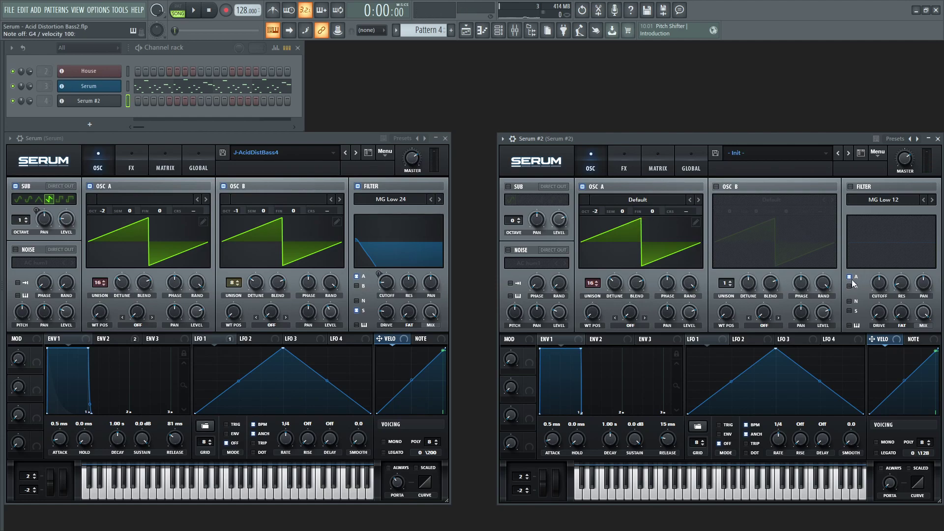
Enable the filter and set its type to MG Low 24.
{"action": "left_click", "coordinate": [850, 187]}
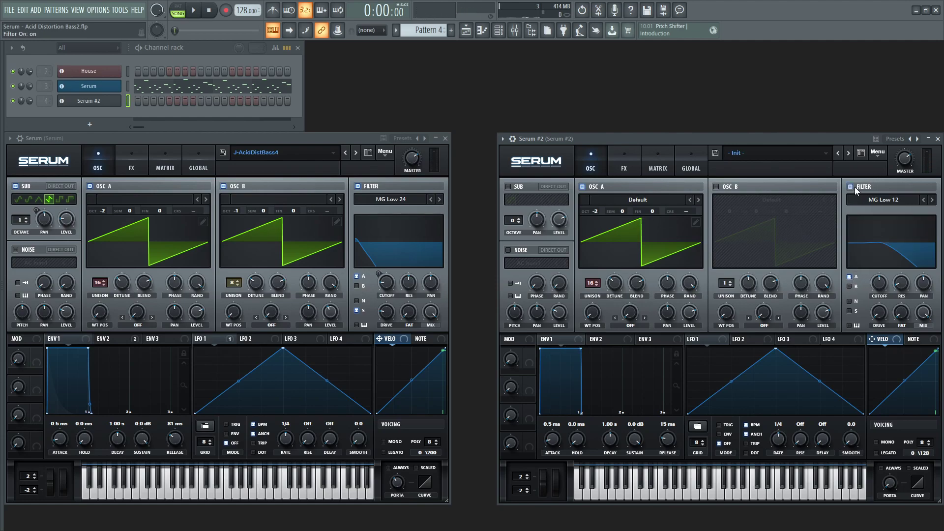
{"action": "left_click", "coordinate": [933, 199]}
{"action": "left_click", "coordinate": [932, 200]}
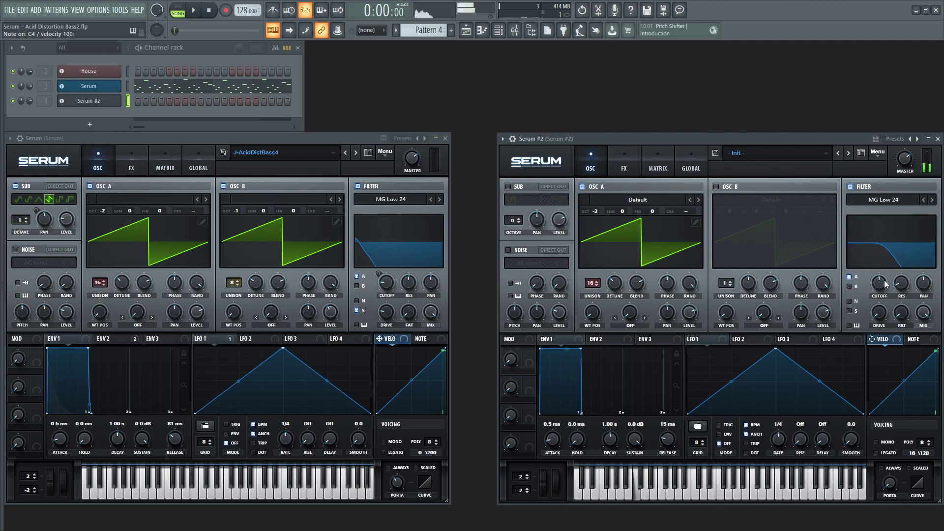
Drop the filter cutoff to 28 Hz, modulated by ENV 2 with 702 ms decay and 0% sustain.
{"action": "left_click_drag", "start_coordinate": [884, 282], "coordinate": [879, 324]}
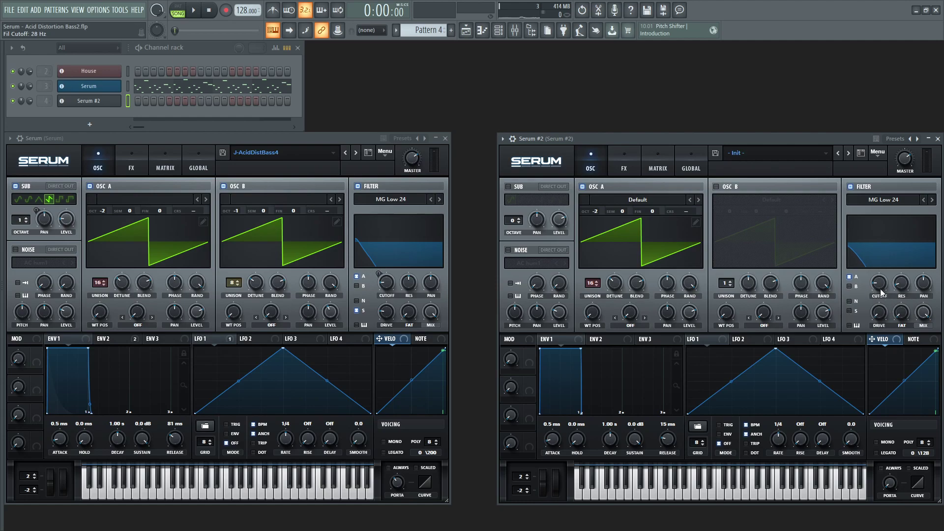
{"action": "left_click", "coordinate": [601, 340]}
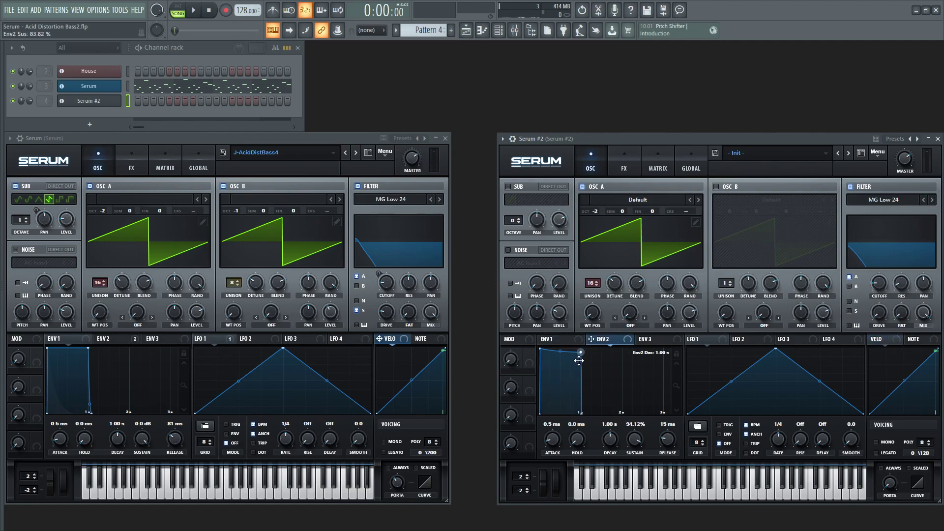
{"action": "left_click_drag", "start_coordinate": [580, 350], "coordinate": [543, 416]}
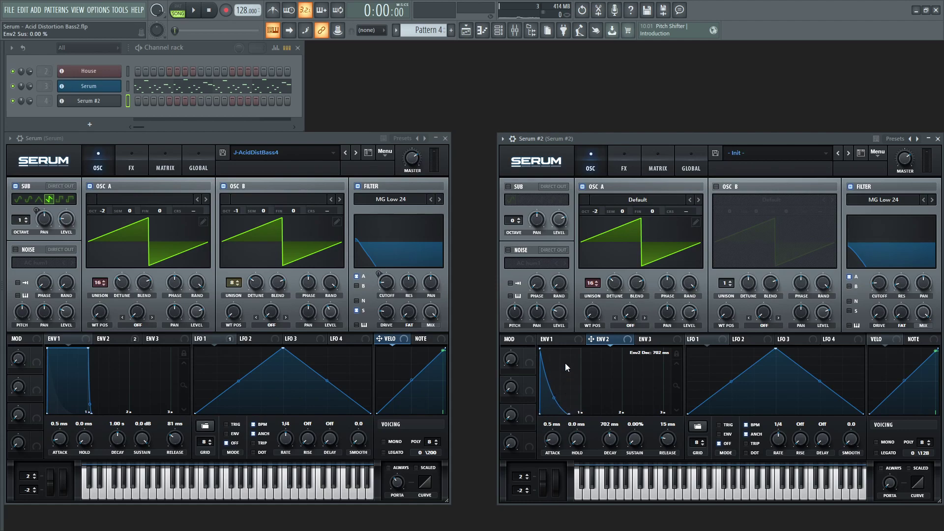
{"action": "left_click_drag", "start_coordinate": [598, 337], "coordinate": [878, 282]}
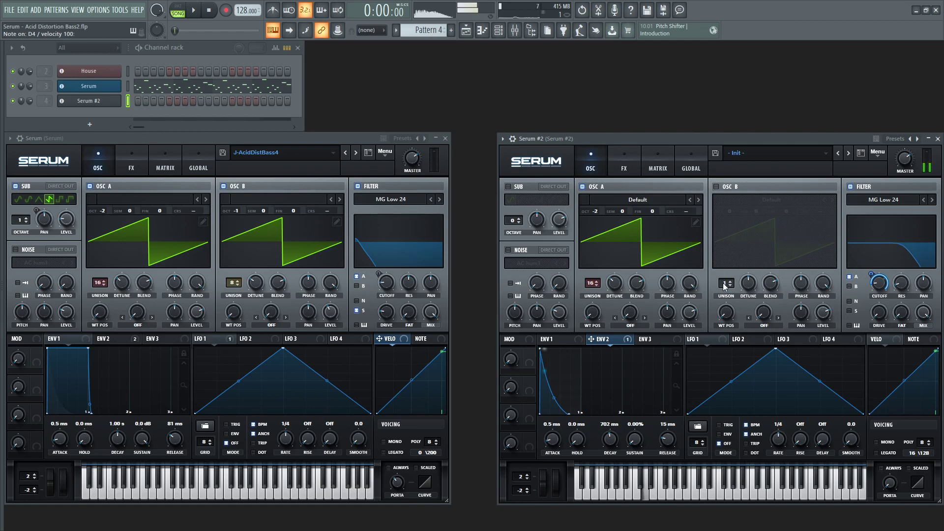
Add oscillator B with more unison voices and narrower detune, and set portamento to 58 ms.
{"action": "left_click", "coordinate": [714, 188]}
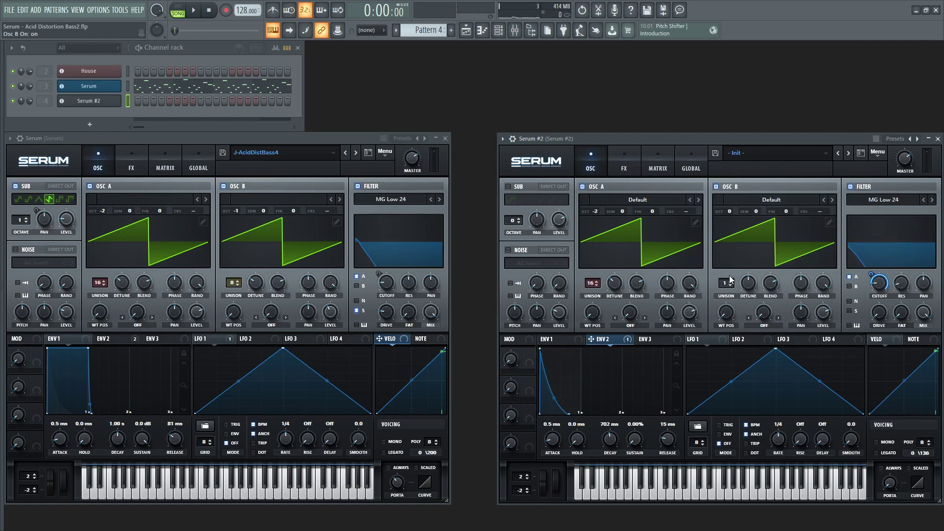
{"action": "left_click_drag", "start_coordinate": [727, 283], "coordinate": [730, 223]}
{"action": "left_click", "coordinate": [582, 187]}
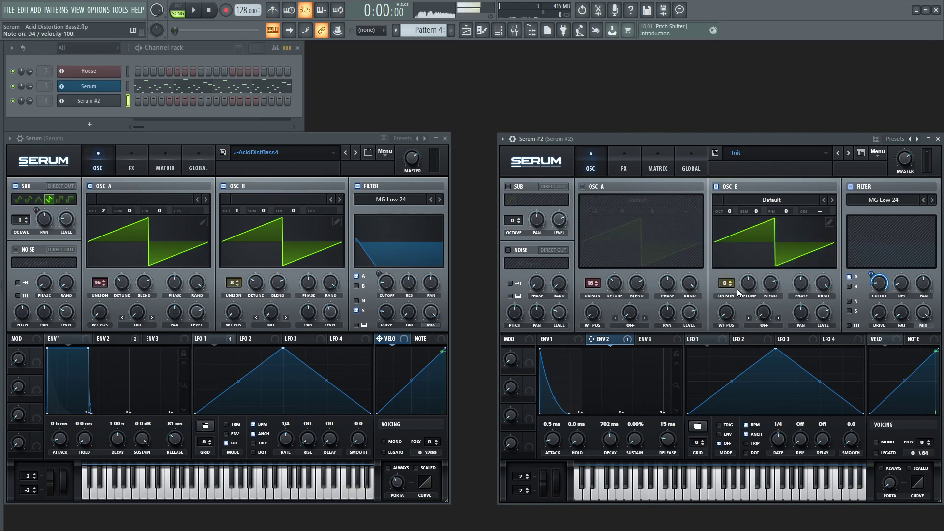
{"action": "mouse_move", "coordinate": [748, 284]}
{"action": "left_mouse_down"}
{"action": "mouse_move", "coordinate": [746, 305]}
{"action": "mouse_move", "coordinate": [746, 288]}
{"action": "left_mouse_up"}
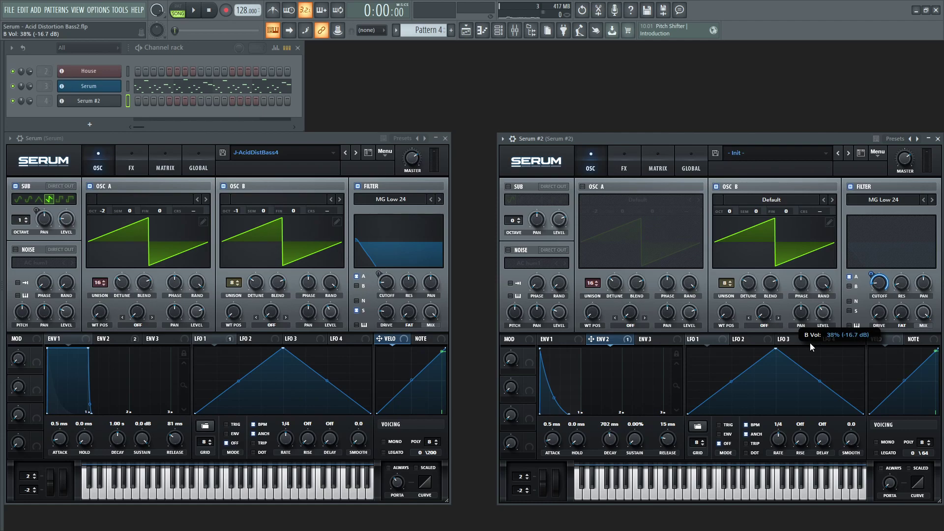
{"action": "left_click", "coordinate": [583, 187]}
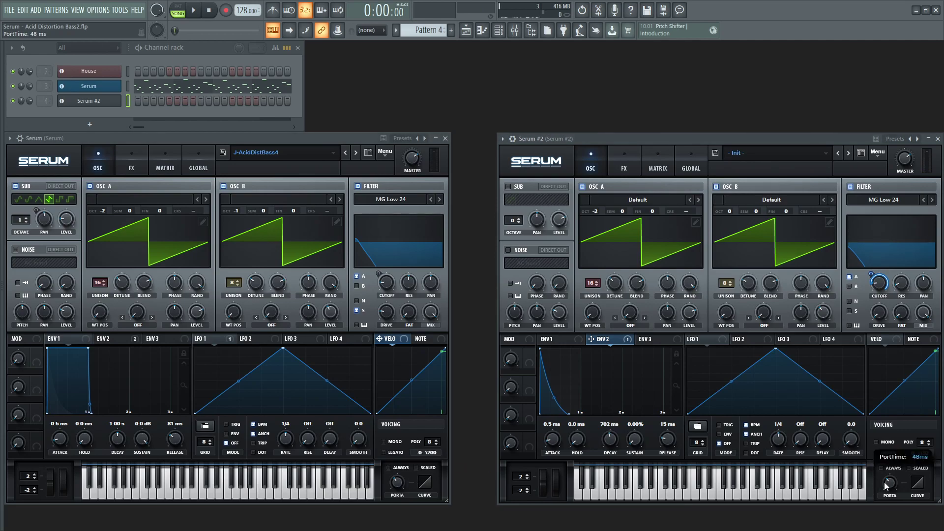
{"action": "left_click_drag", "start_coordinate": [884, 485], "coordinate": [886, 482]}
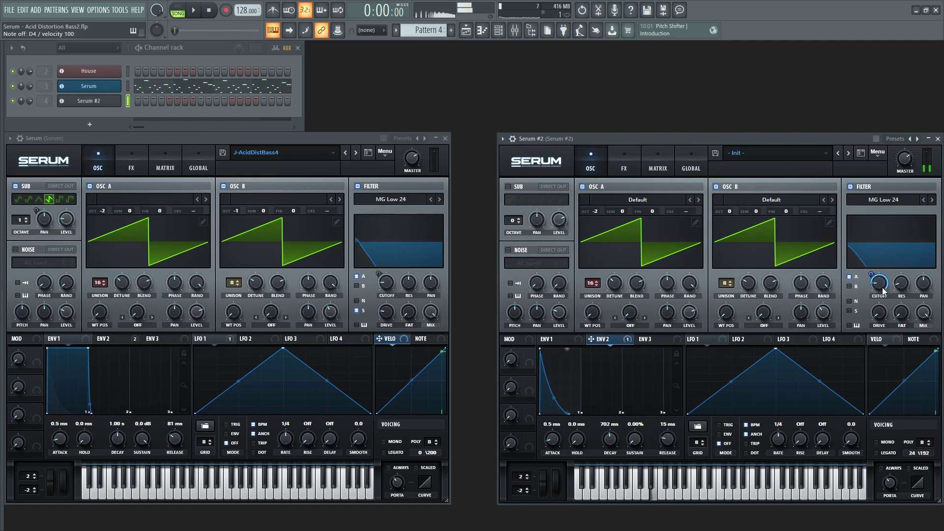
Turn the filter resonance up to 78% for a resonant peak at the cutoff.
{"action": "mouse_move", "coordinate": [882, 288]}
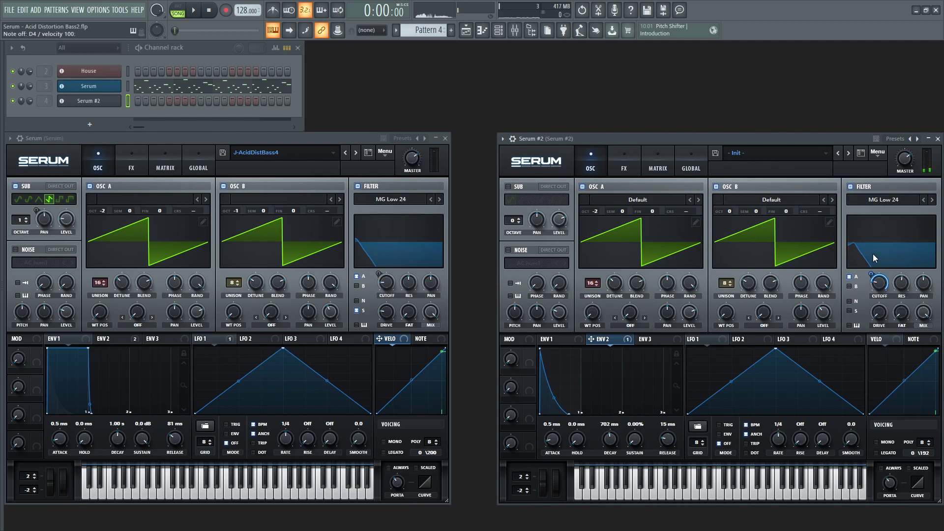
{"action": "mouse_move", "coordinate": [883, 305]}
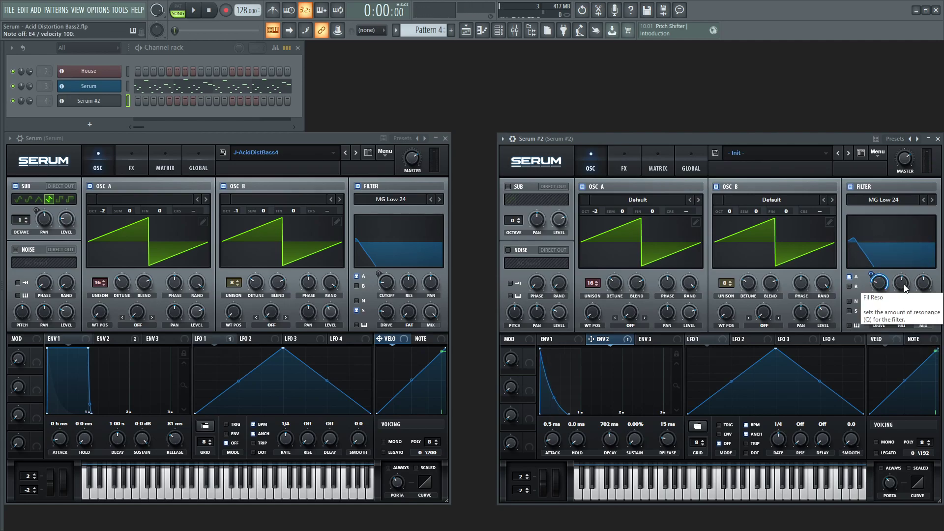
{"action": "mouse_move", "coordinate": [904, 289]}
{"action": "left_mouse_down"}
{"action": "mouse_move", "coordinate": [904, 249]}
{"action": "mouse_move", "coordinate": [903, 290]}
{"action": "left_mouse_up"}
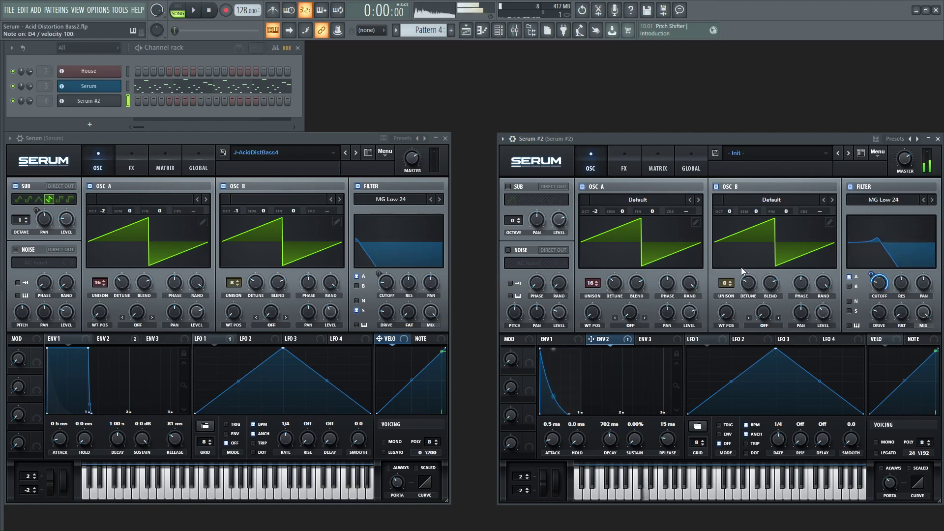
Enable a saw-shaped sub oscillator, shift its octave, and route it through the filter.
{"action": "left_click", "coordinate": [508, 186]}
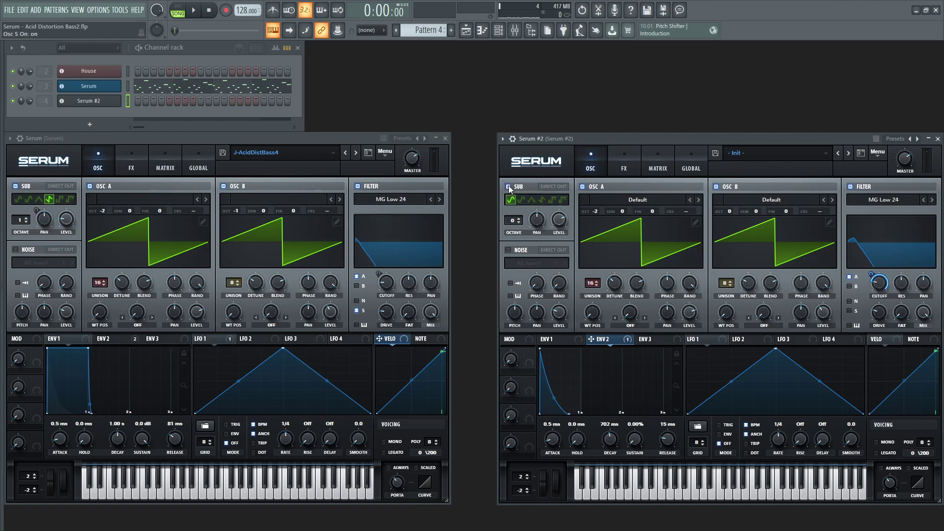
{"action": "left_click", "coordinate": [542, 199]}
{"action": "left_click", "coordinate": [520, 219]}
{"action": "left_click", "coordinate": [520, 220]}
{"action": "left_click", "coordinate": [850, 311]}
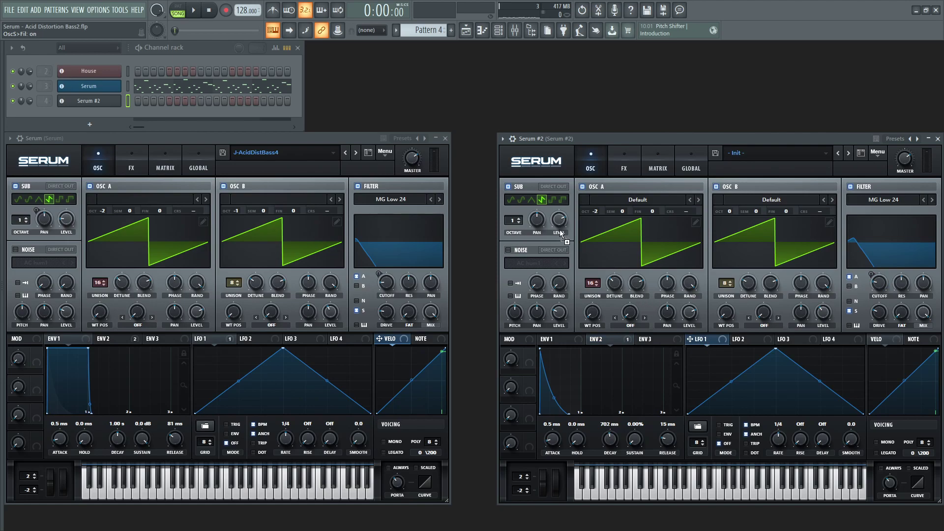
Assign LFO 1 to the sub's pan and set the sub level to about 22%.
{"action": "left_click_drag", "start_coordinate": [560, 229], "coordinate": [534, 217]}
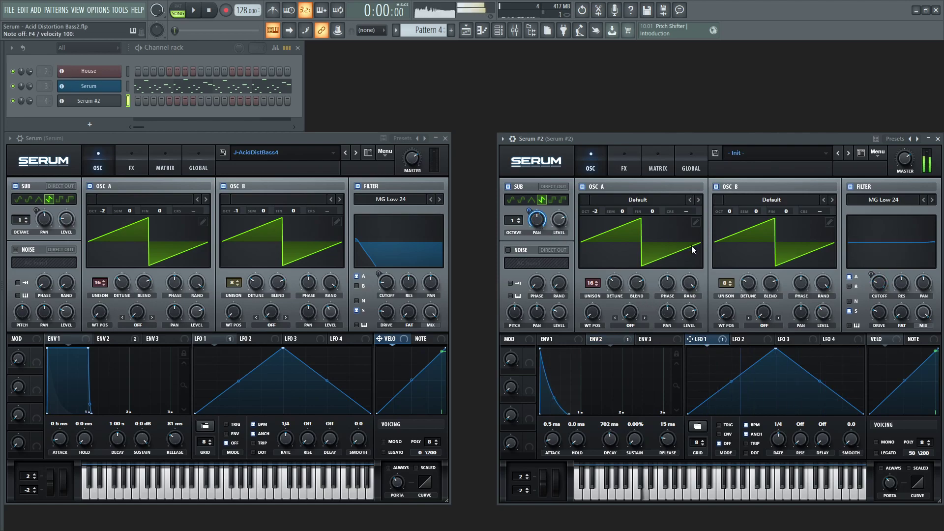
{"action": "left_click_drag", "start_coordinate": [560, 224], "coordinate": [564, 285]}
{"action": "left_click", "coordinate": [559, 221]}
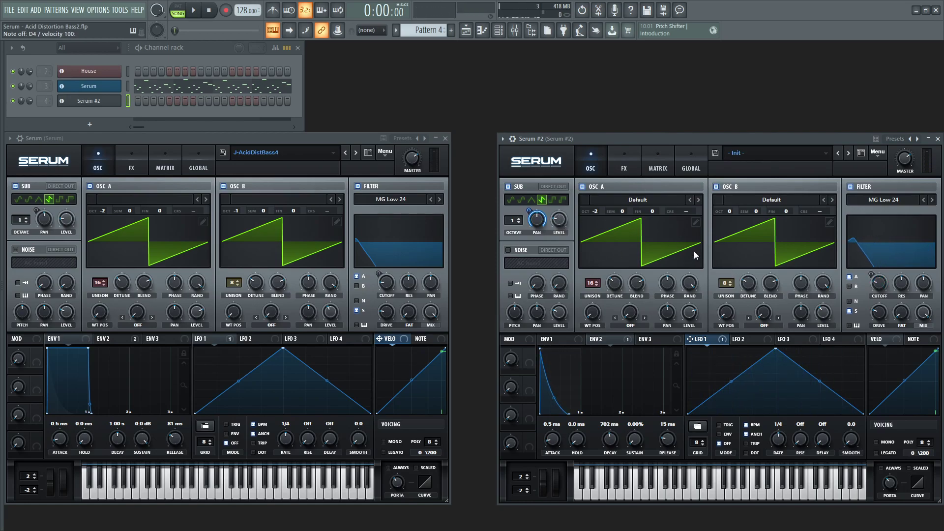
Enable the compressor in Serum #2's effects rack and move it up the chain.
{"action": "left_click", "coordinate": [632, 167]}
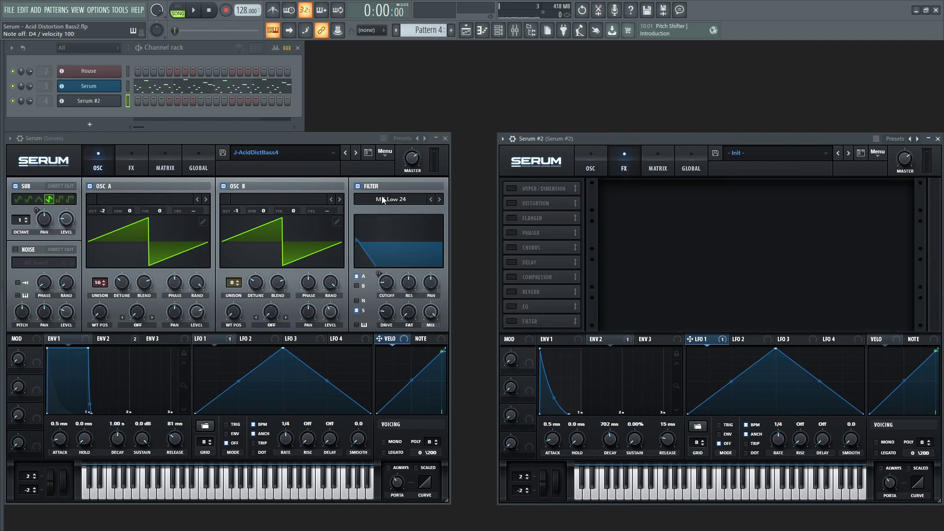
{"action": "left_click", "coordinate": [132, 169]}
{"action": "left_click_drag", "start_coordinate": [441, 272], "coordinate": [432, 249]}
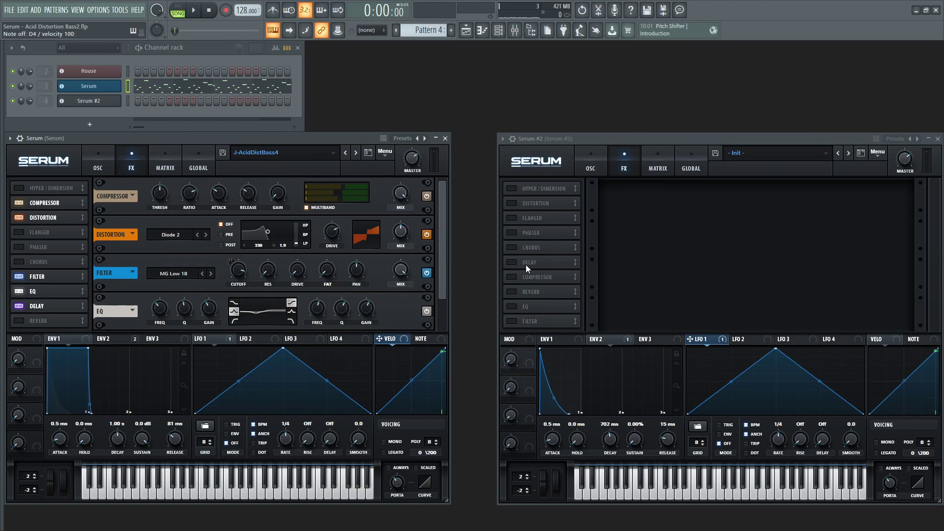
{"action": "left_click_drag", "start_coordinate": [516, 278], "coordinate": [538, 207]}
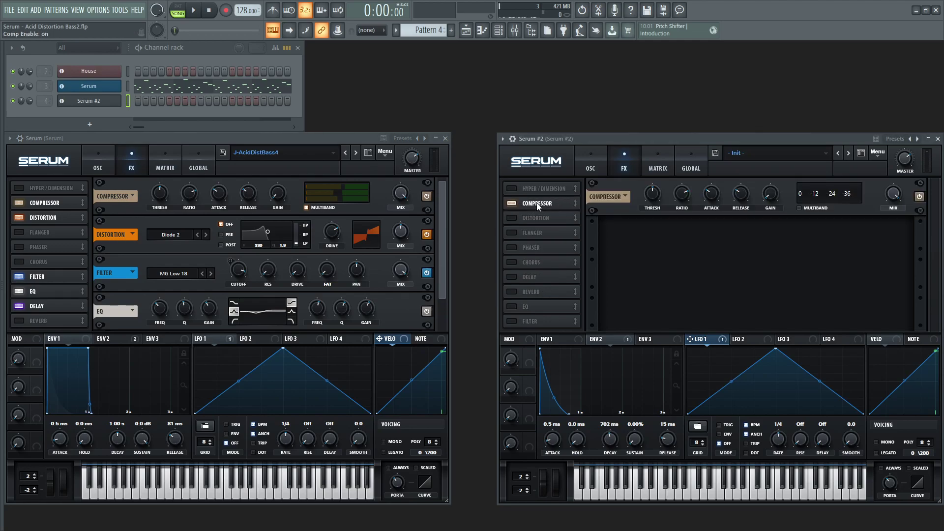
Switch the compressor to multiband, with the high band about 106% and the low band adjusted.
{"action": "left_click", "coordinate": [798, 208]}
{"action": "mouse_move", "coordinate": [821, 192]}
{"action": "left_mouse_down"}
{"action": "mouse_move", "coordinate": [829, 190]}
{"action": "mouse_move", "coordinate": [815, 194]}
{"action": "left_mouse_up"}
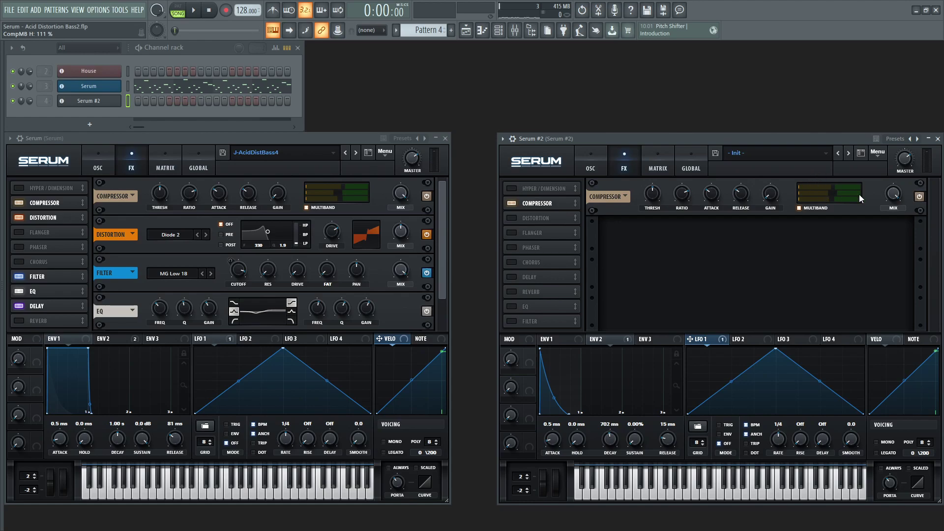
{"action": "key", "text": "z"}
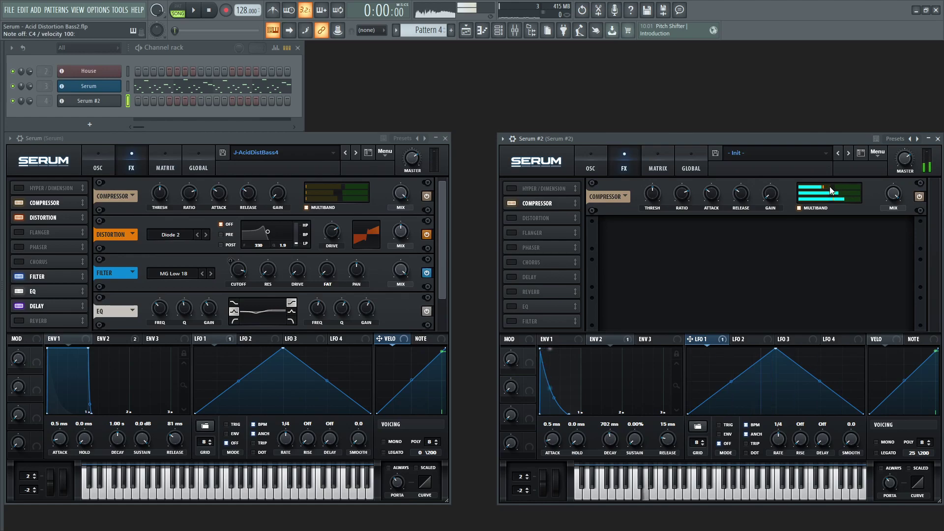
{"action": "mouse_move", "coordinate": [830, 187]}
{"action": "left_mouse_down"}
{"action": "mouse_move", "coordinate": [829, 203]}
{"action": "mouse_move", "coordinate": [828, 186]}
{"action": "mouse_move", "coordinate": [832, 193]}
{"action": "left_mouse_up"}
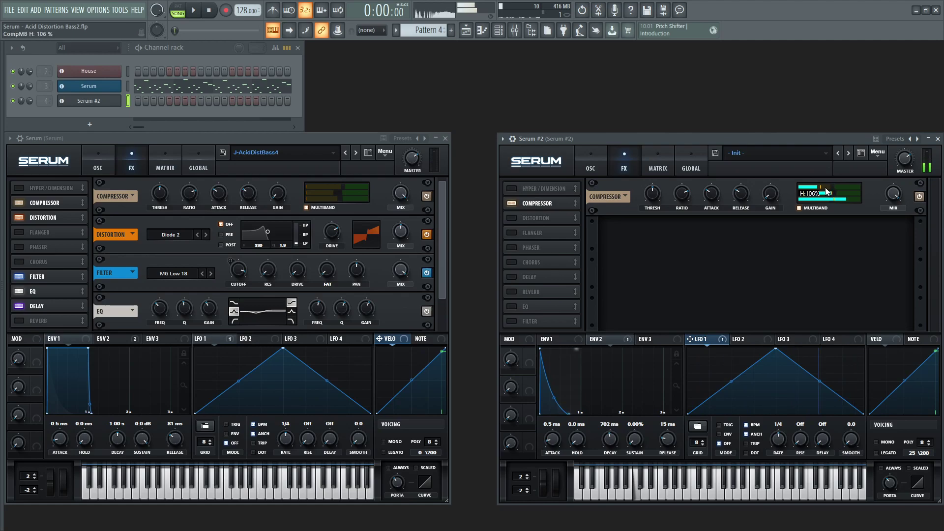
Add a Diode 2 distortion with mix at 49% and drive around 43%.
{"action": "left_click", "coordinate": [627, 168]}
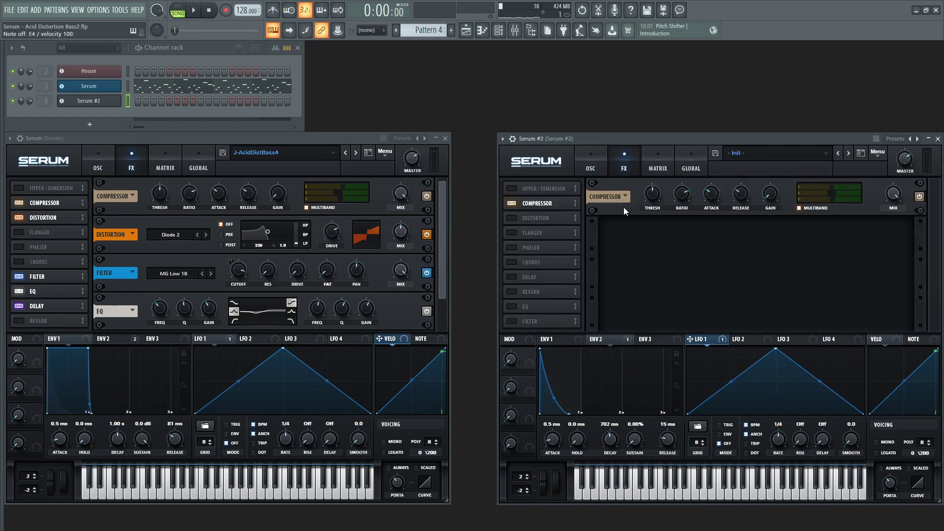
{"action": "left_click", "coordinate": [520, 217]}
{"action": "left_click", "coordinate": [682, 241]}
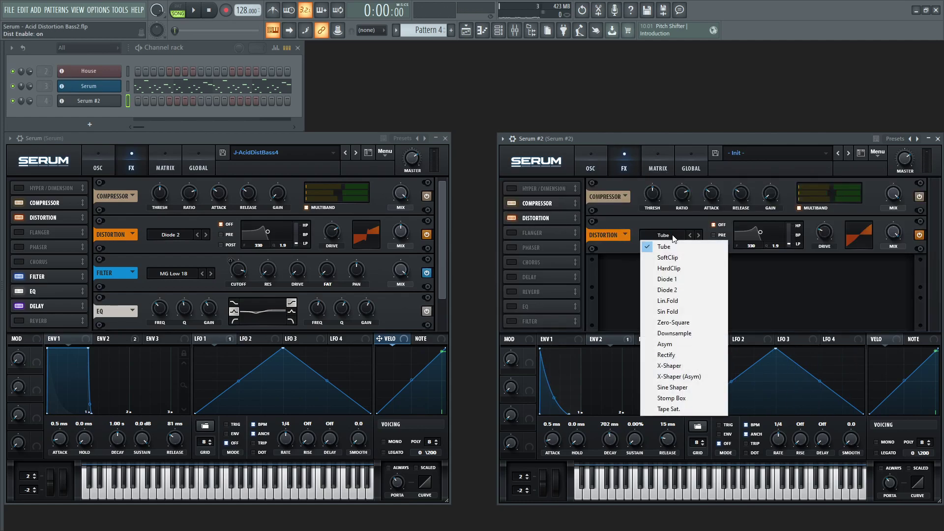
{"action": "left_click", "coordinate": [683, 291]}
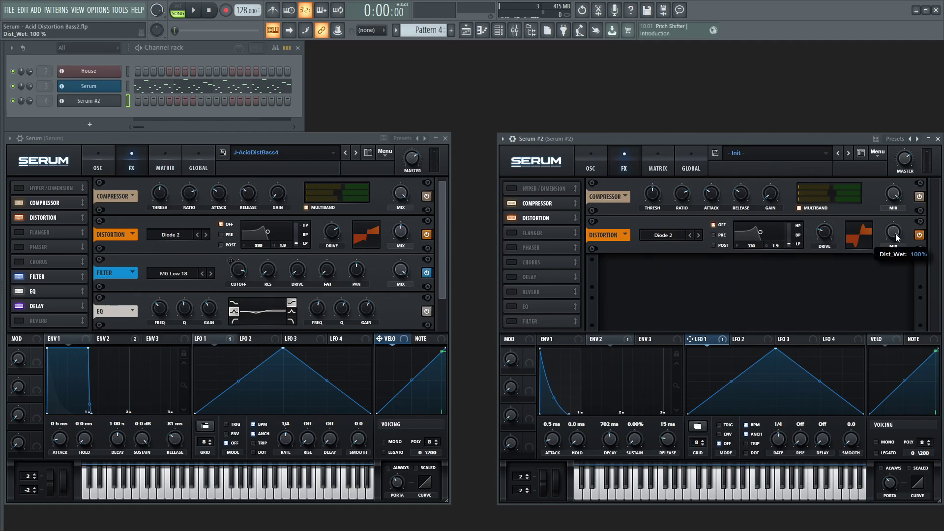
{"action": "left_click_drag", "start_coordinate": [896, 237], "coordinate": [885, 284]}
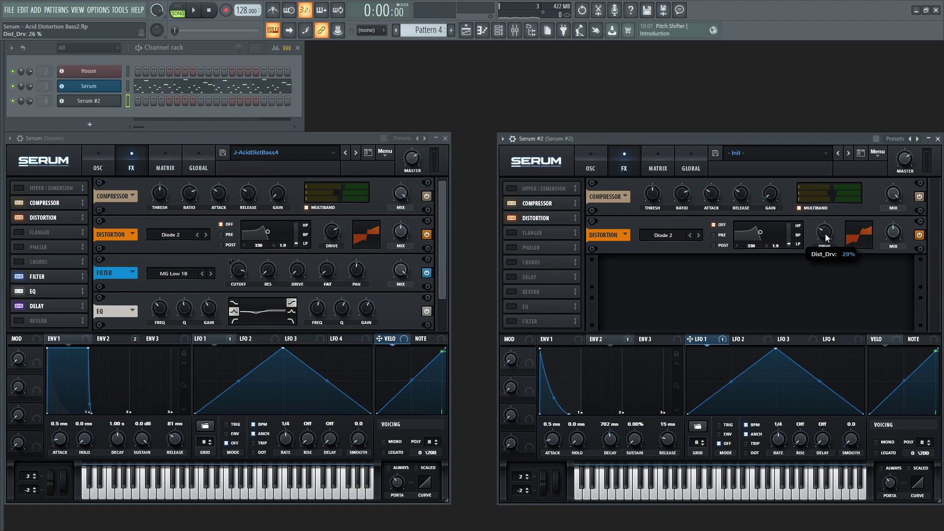
{"action": "mouse_move", "coordinate": [833, 231]}
{"action": "left_mouse_down"}
{"action": "mouse_move", "coordinate": [823, 218]}
{"action": "mouse_move", "coordinate": [826, 226]}
{"action": "left_mouse_up"}
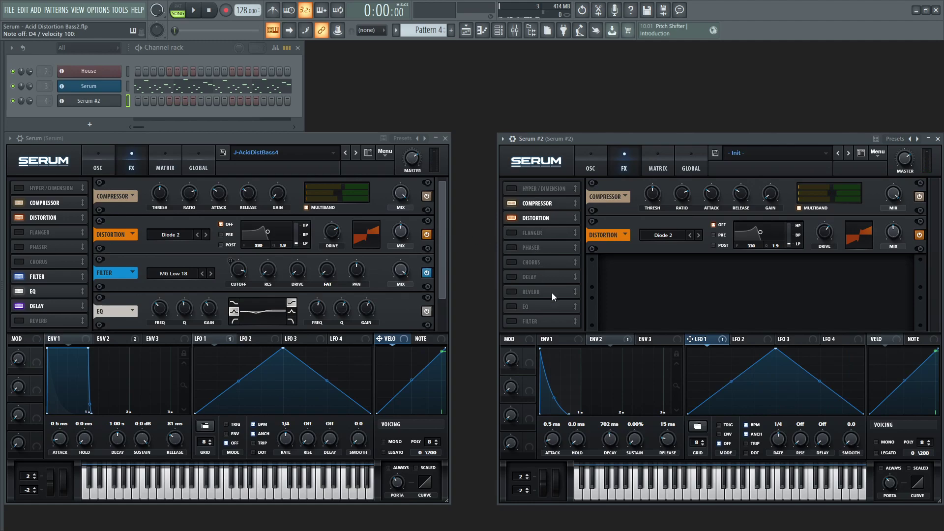
Enable the effect filter earlier in the chain as MG Low 18 with cutoff near 1373 Hz.
{"action": "left_click", "coordinate": [541, 319]}
{"action": "left_click_drag", "start_coordinate": [541, 320], "coordinate": [545, 278]}
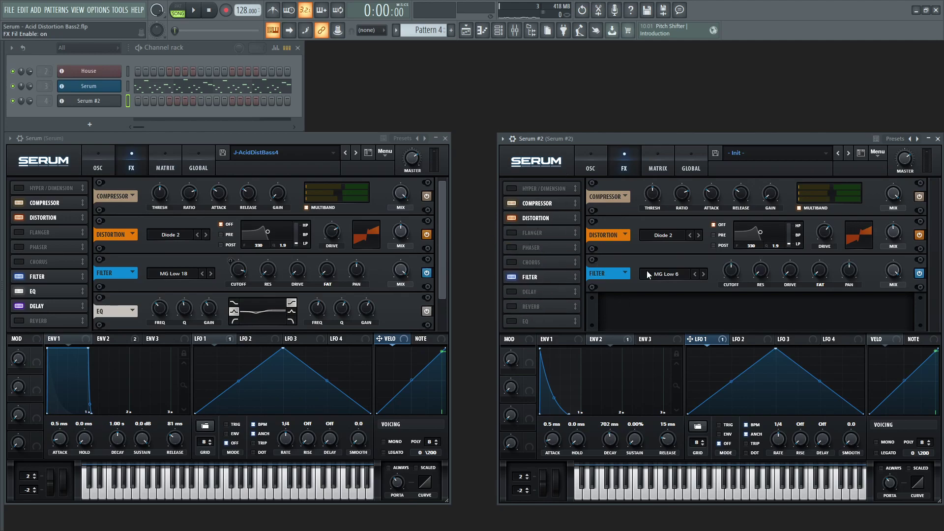
{"action": "left_click", "coordinate": [704, 275]}
{"action": "left_click_drag", "start_coordinate": [731, 270], "coordinate": [733, 249]}
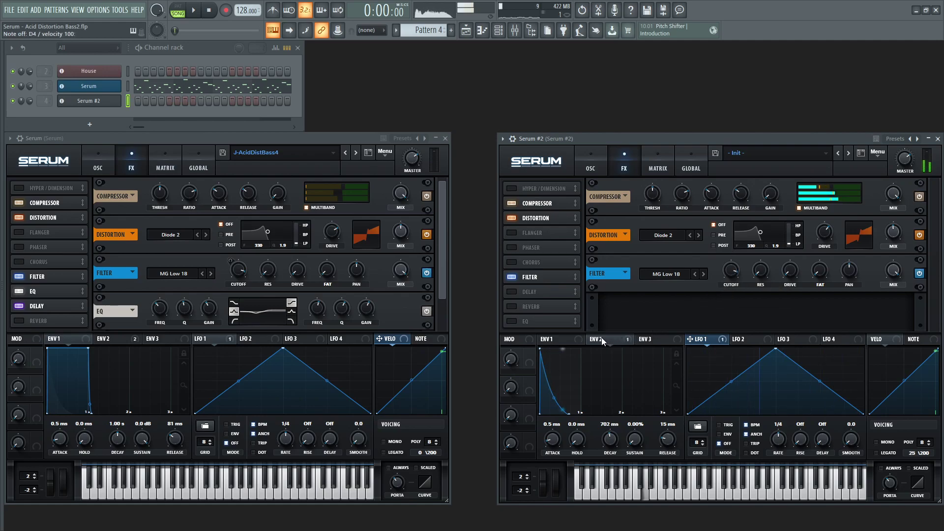
Modulate the effect filter's cutoff with ENV 2 and cut its resonance to 6%.
{"action": "left_click_drag", "start_coordinate": [601, 340], "coordinate": [732, 270]}
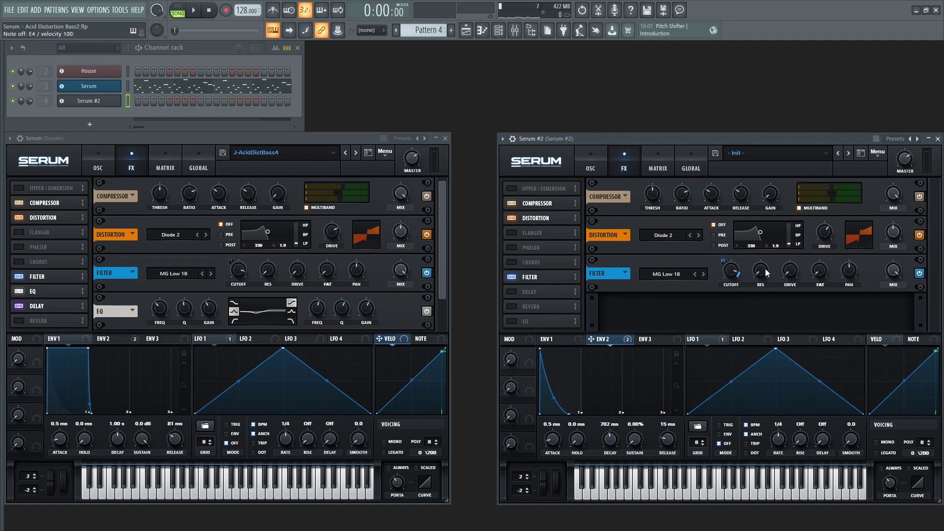
{"action": "left_click_drag", "start_coordinate": [765, 273], "coordinate": [764, 270]}
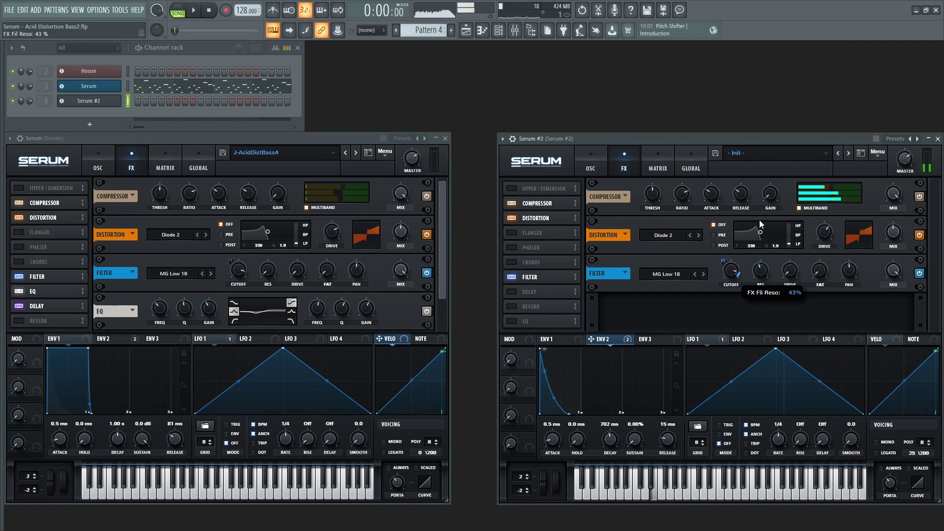
{"action": "left_click_drag", "start_coordinate": [760, 219], "coordinate": [760, 271]}
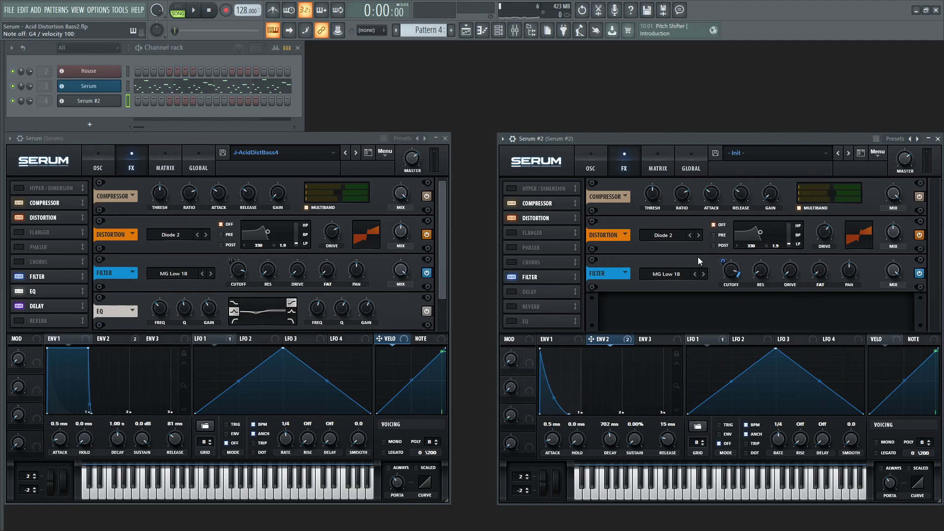
Enable the EQ, boost its high band about 3.4 dB near 1055 Hz, and place it before the delay.
{"action": "left_click", "coordinate": [515, 320]}
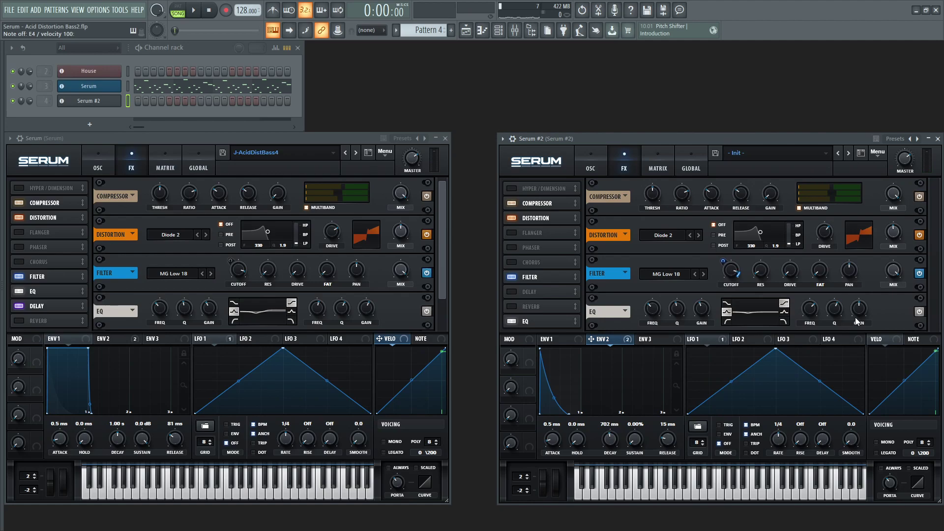
{"action": "mouse_move", "coordinate": [859, 312]}
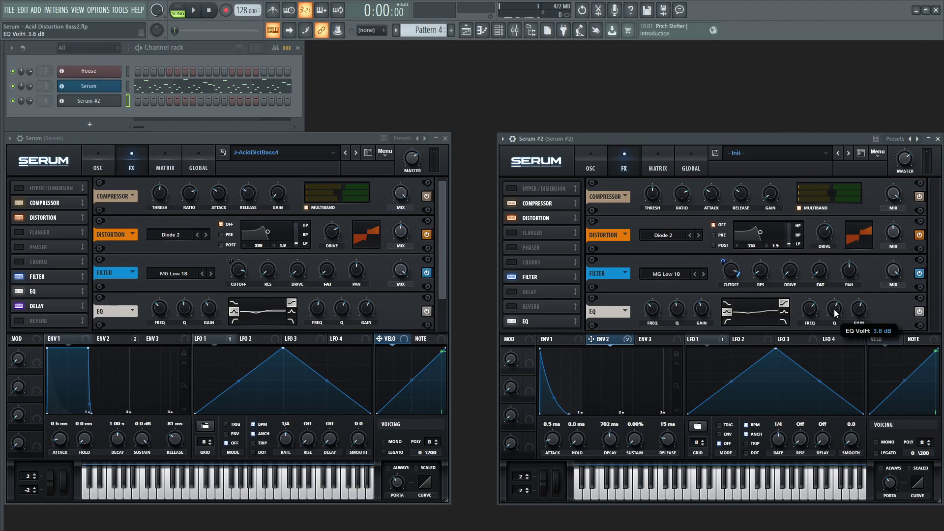
{"action": "left_click_drag", "start_coordinate": [808, 309], "coordinate": [806, 312]}
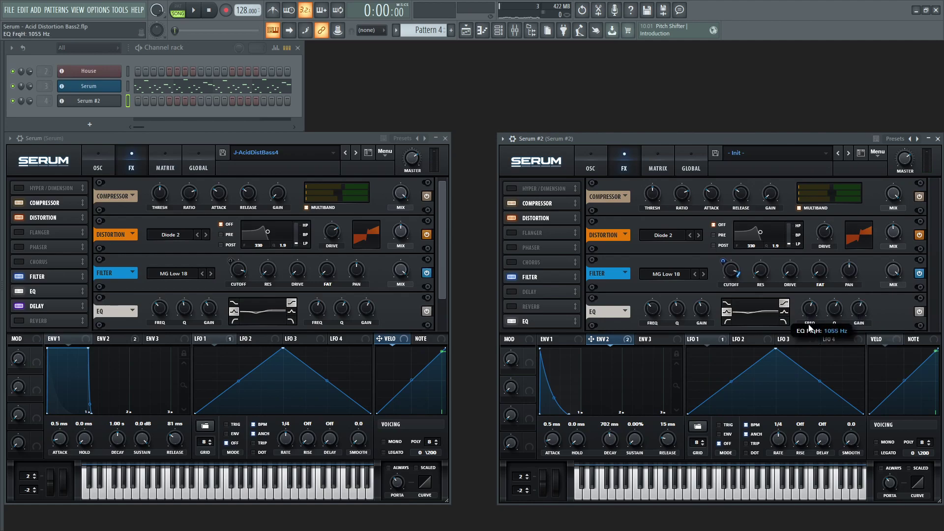
{"action": "mouse_move", "coordinate": [857, 314]}
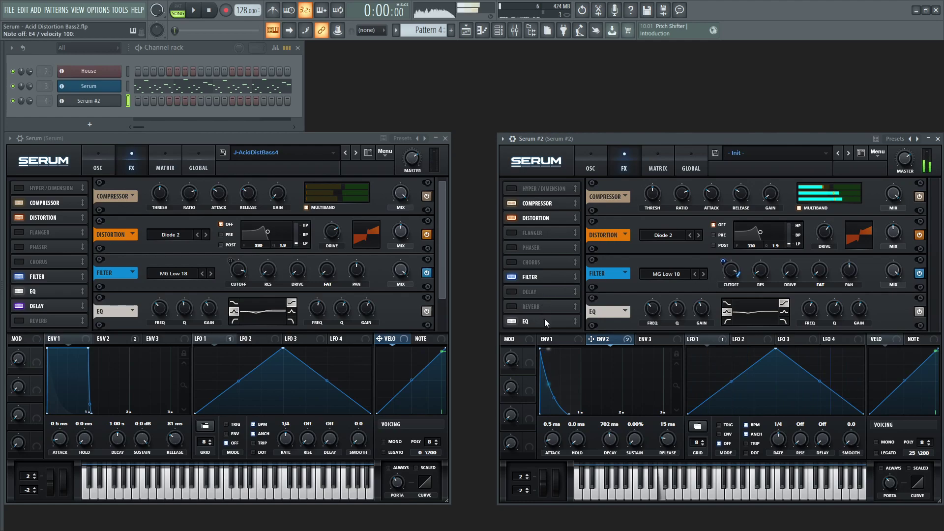
{"action": "left_click_drag", "start_coordinate": [545, 320], "coordinate": [548, 291]}
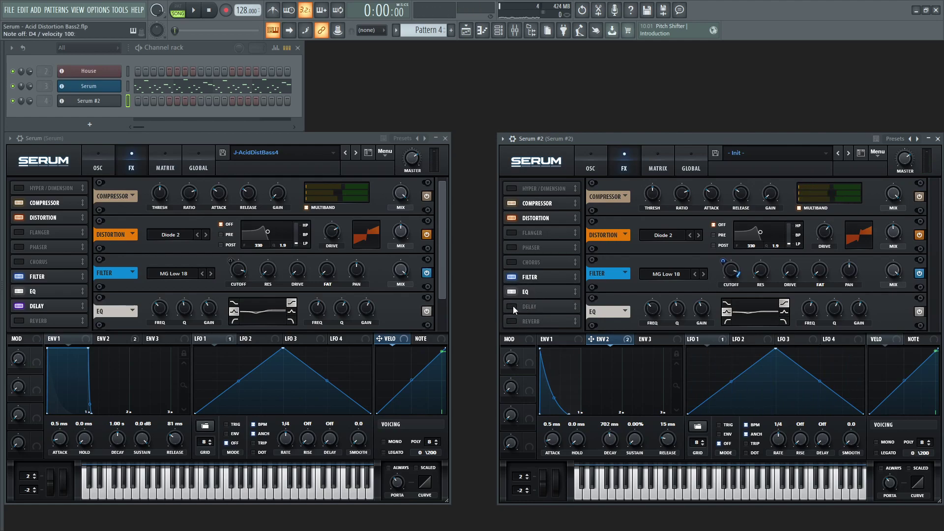
Enable the delay with its wet mix lowered to about 9%, auditioning Serum #2.
{"action": "left_click", "coordinate": [512, 306]}
{"action": "left_click", "coordinate": [547, 305]}
{"action": "left_click_drag", "start_coordinate": [895, 315], "coordinate": [895, 331]}
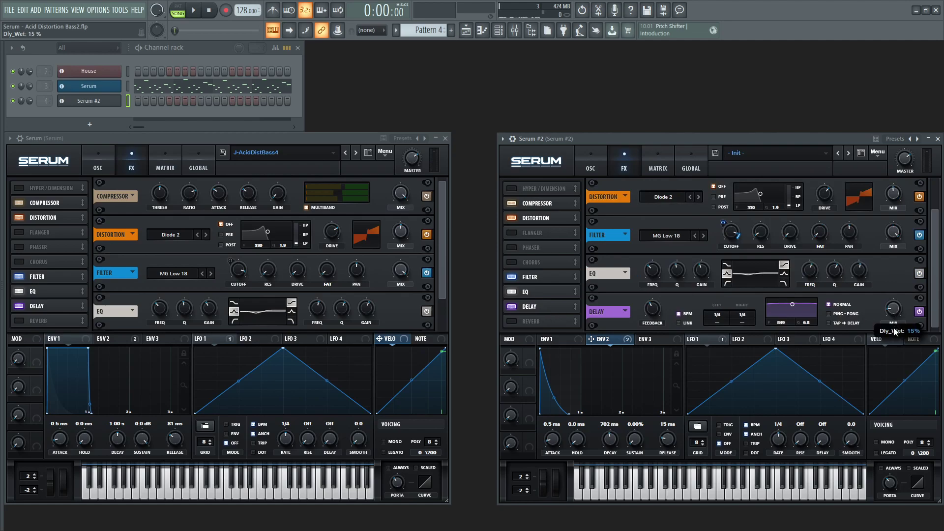
{"action": "key", "text": "n"}
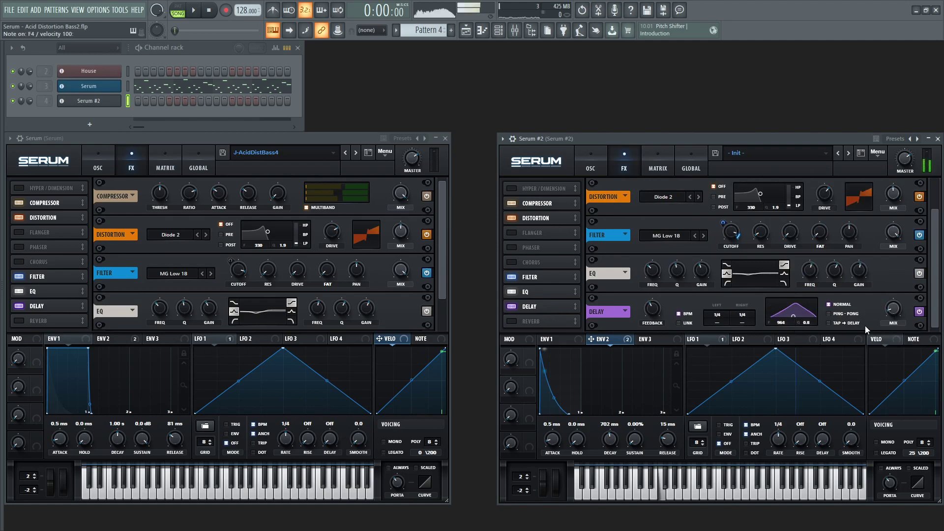
{"action": "key", "text": "x"}
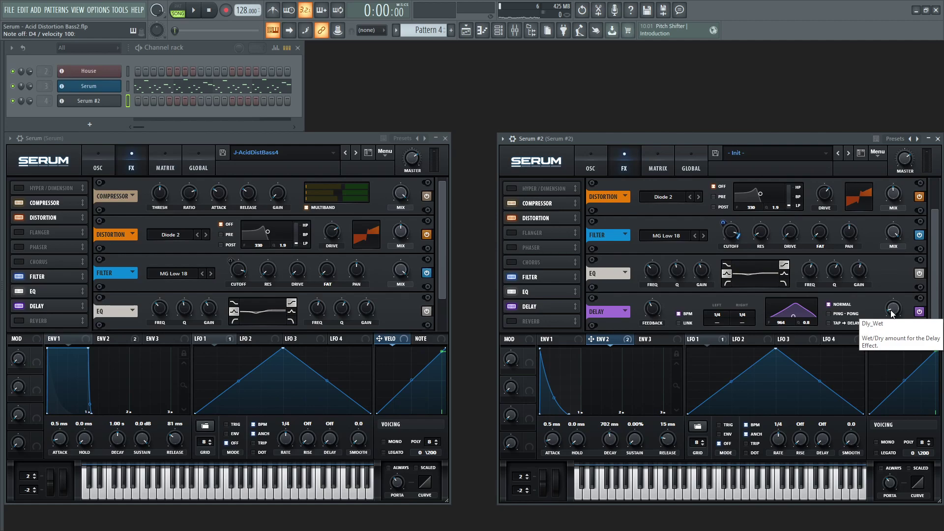
{"action": "key", "text": "v"}
{"action": "key", "text": "x"}
{"action": "key", "text": "e"}
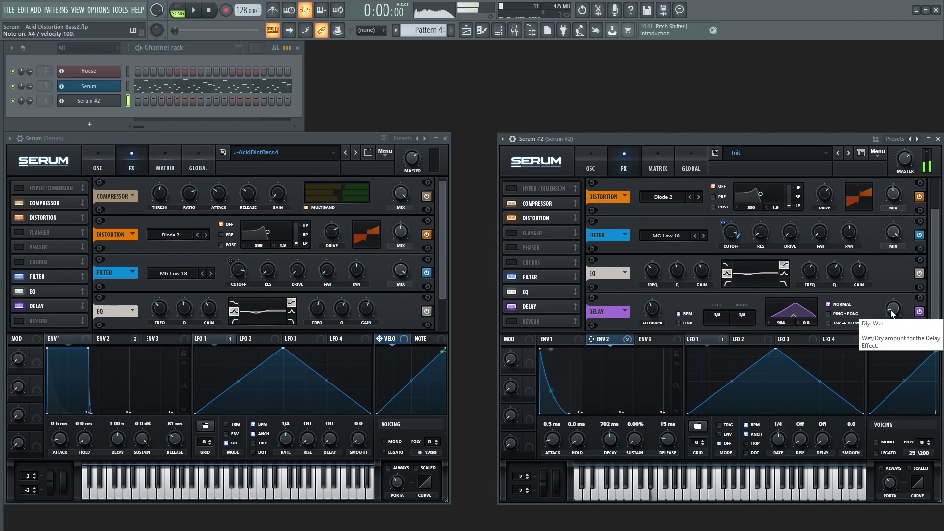
{"action": "key", "text": "n"}
{"action": "key", "text": "i"}
{"action": "key", "text": "n"}
{"action": "key", "text": "q"}
{"action": "key", "text": "c"}
{"action": "key", "text": "c"}
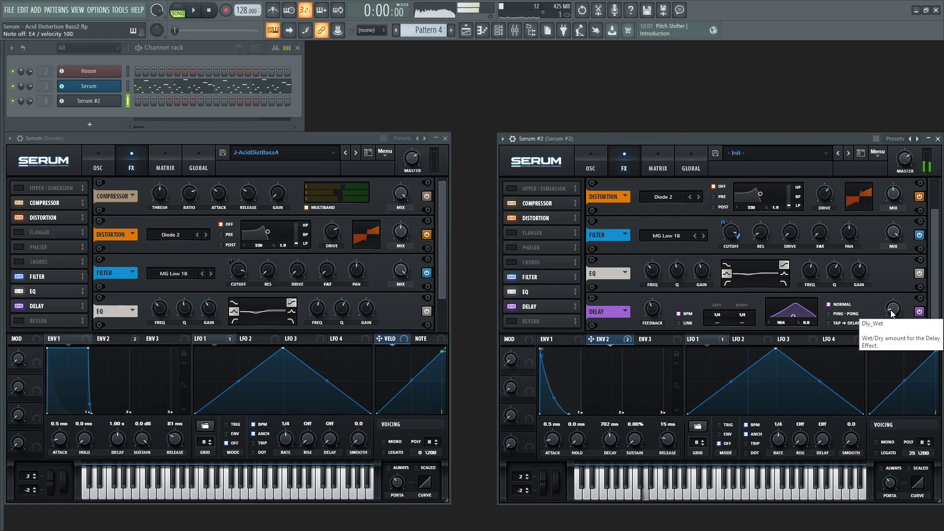
{"action": "key", "text": "x"}
Lengthen ENV 1's release to 76 ms and play the patch.
{"action": "left_click", "coordinate": [550, 341]}
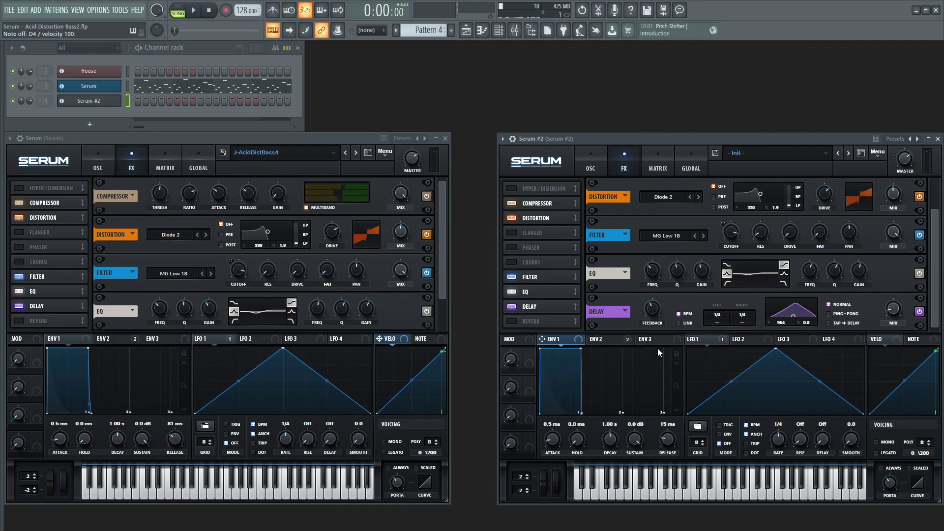
{"action": "left_click_drag", "start_coordinate": [668, 444], "coordinate": [670, 437]}
{"action": "key", "text": "c"}
{"action": "key", "text": "z"}
{"action": "key", "text": "x"}
Play notes on the reference Serum to compare it with Serum #2.
{"action": "scroll", "coordinate": [443, 258], "scroll_direction": "down", "scroll_amount": 1}
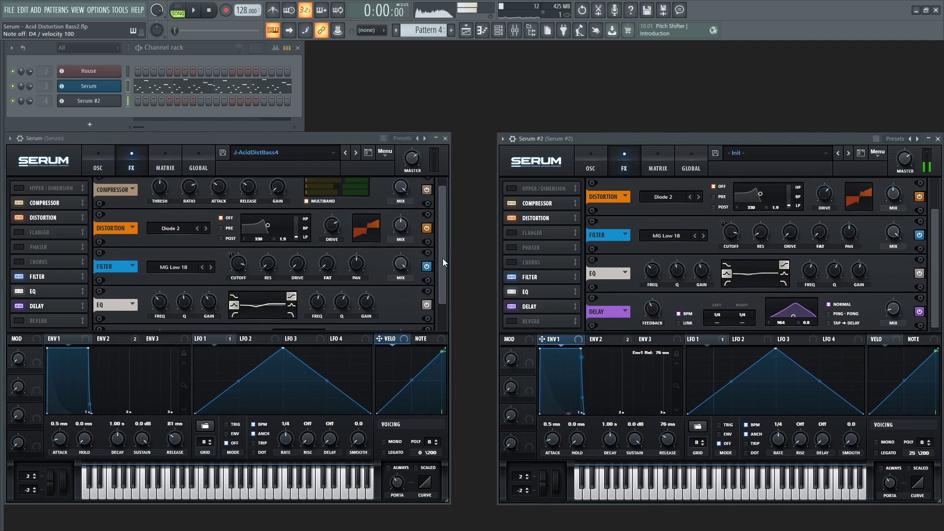
{"action": "scroll", "coordinate": [443, 258], "scroll_direction": "down", "scroll_amount": 1}
{"action": "key", "text": "x"}
{"action": "key", "text": "c"}
{"action": "key", "text": "v"}
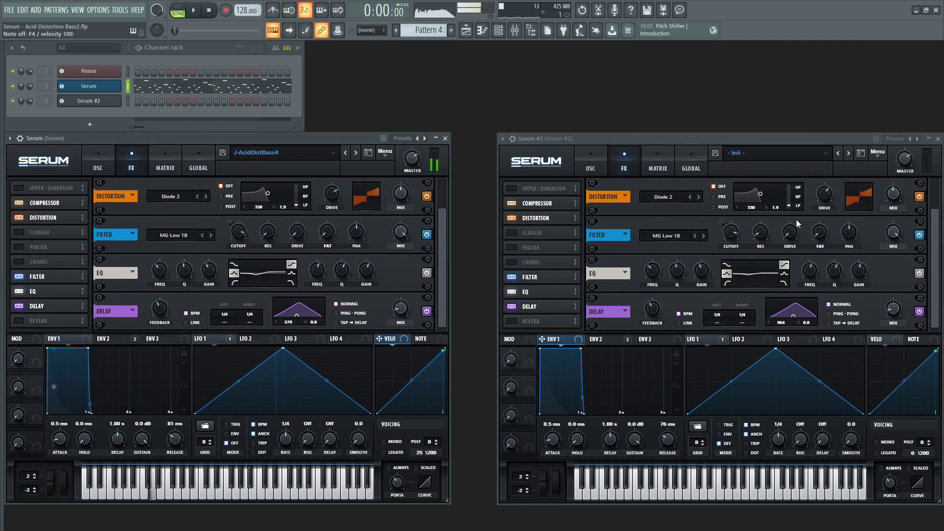
{"action": "key", "text": "x"}
{"action": "key", "text": "c"}
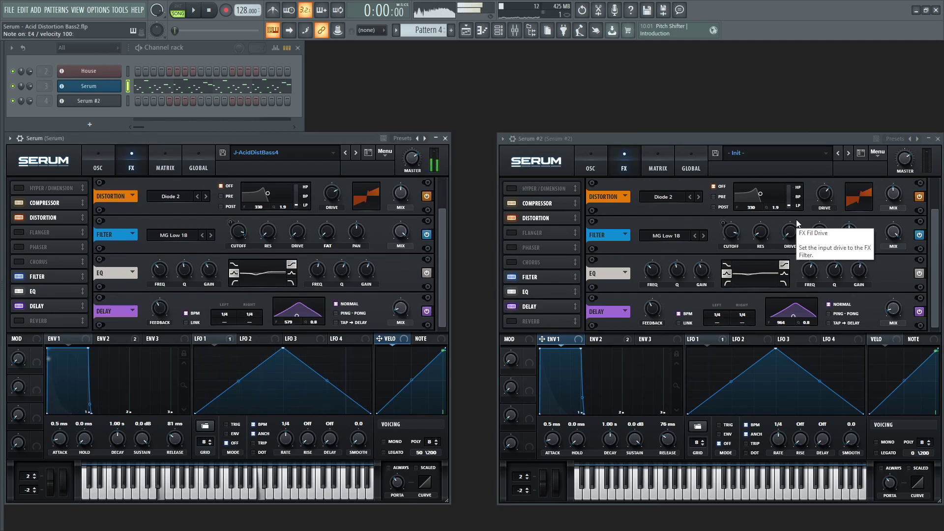
{"action": "key", "text": "i"}
{"action": "key", "text": "v"}
{"action": "key", "text": "v"}
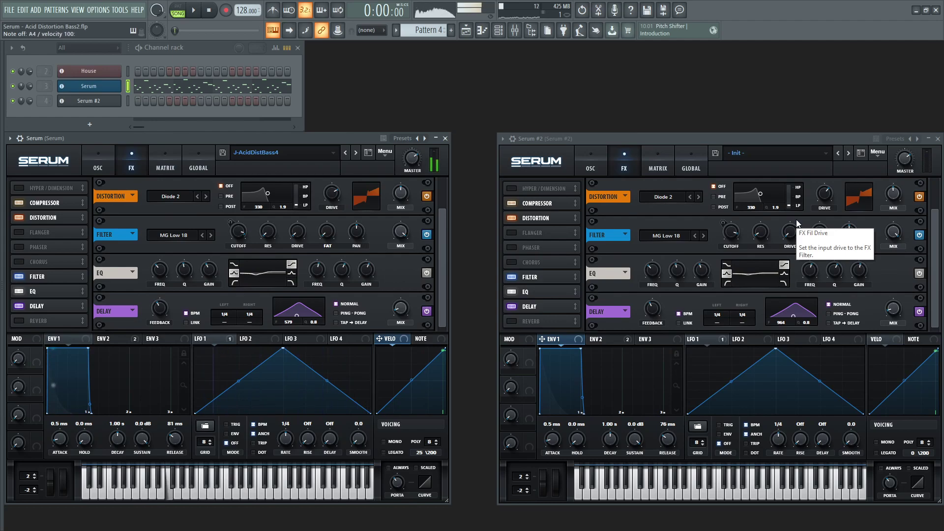
{"action": "key", "text": "w"}
{"action": "key", "text": "q"}
{"action": "key", "text": "z"}
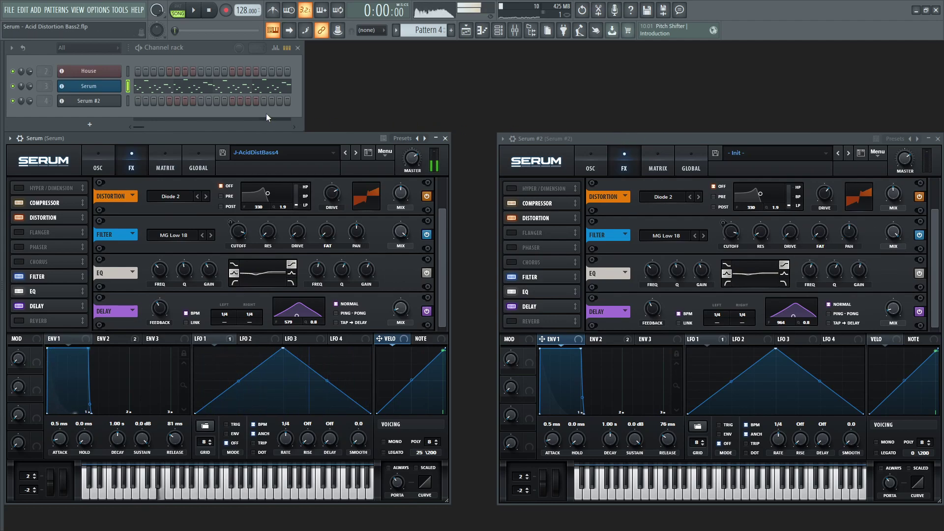
Copy the Serum channel's step pattern and paste it onto the Serum #2 channel.
{"action": "right_click", "coordinate": [87, 92]}
{"action": "left_click", "coordinate": [249, 98]}
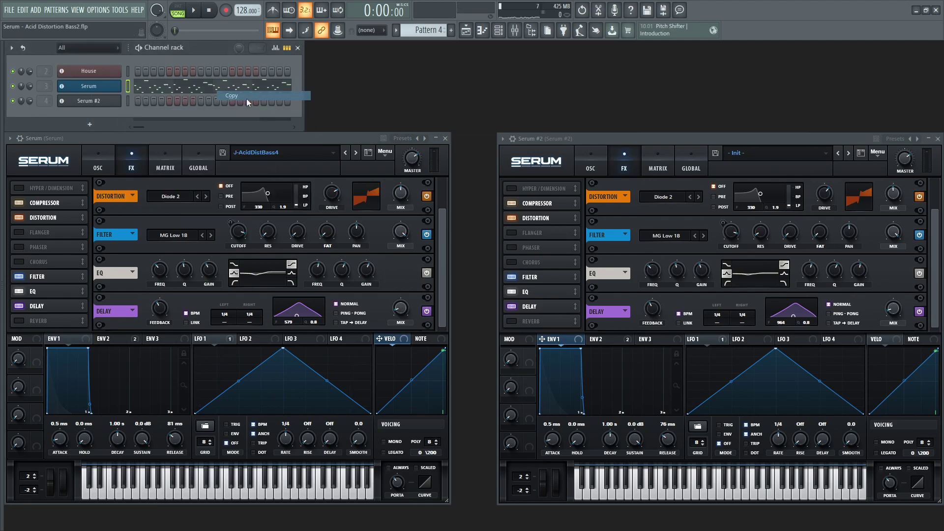
{"action": "right_click", "coordinate": [85, 100]}
{"action": "left_click", "coordinate": [245, 119]}
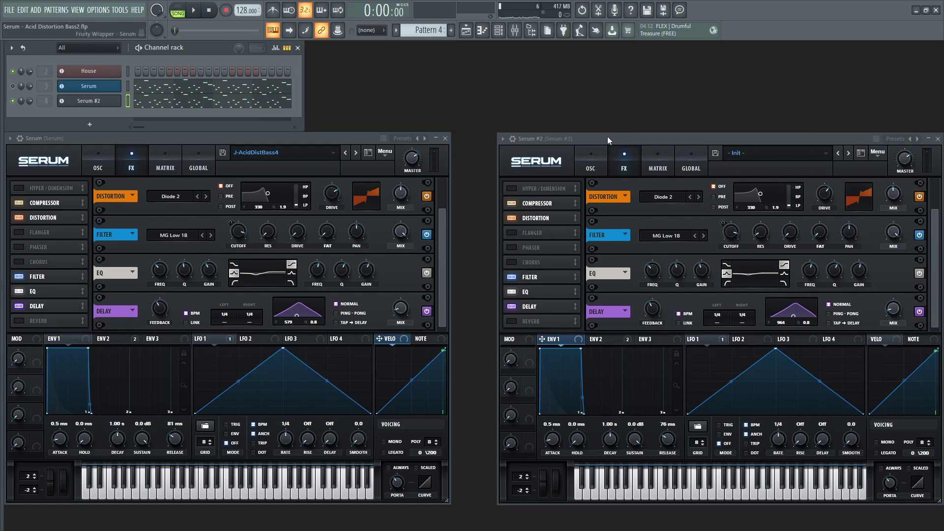
Play the pattern and show the oscillator pages of both Serum #2 and the reference Serum.
{"action": "key", "text": "space"}
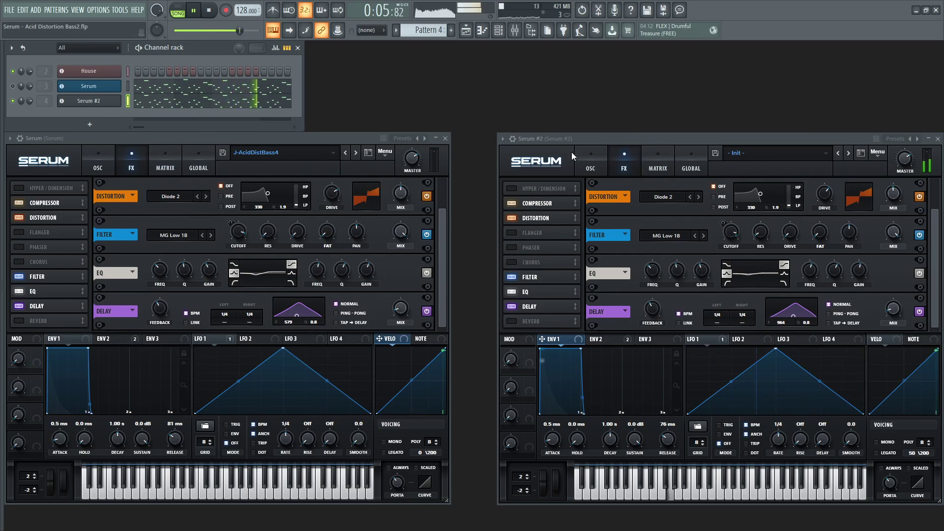
{"action": "left_click", "coordinate": [588, 159]}
{"action": "left_click", "coordinate": [111, 158]}
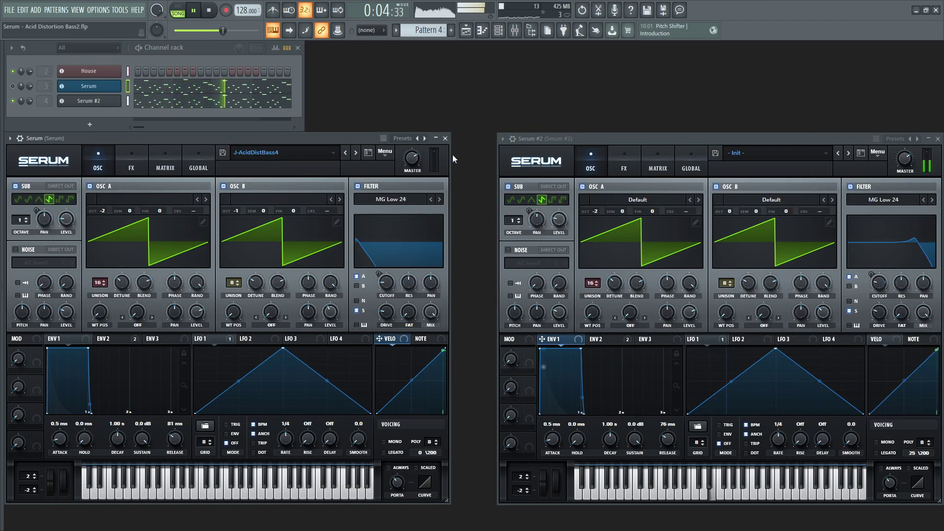
Lower Serum #2's oscillator B octave to -1, then play and stop the pattern to hear it.
{"action": "key", "text": "space"}
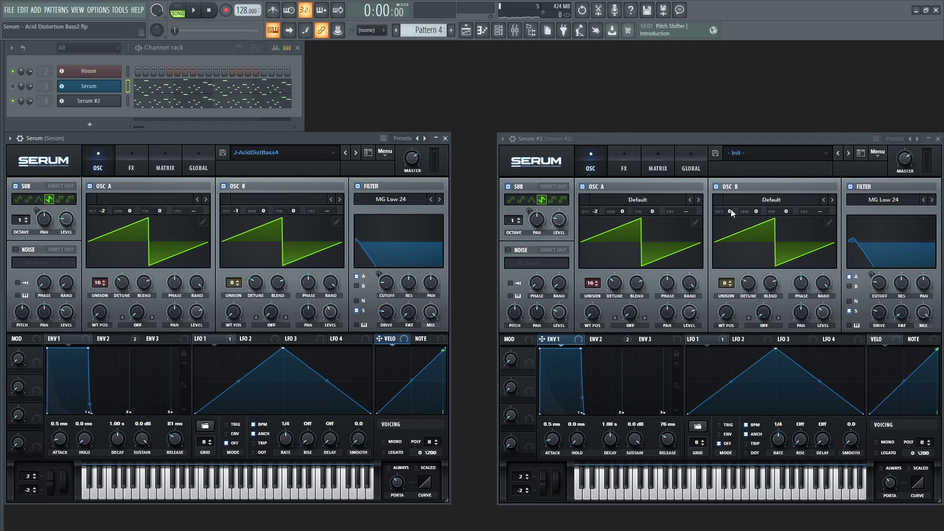
{"action": "mouse_move", "coordinate": [728, 211]}
{"action": "left_click_drag", "start_coordinate": [730, 218], "coordinate": [730, 221]}
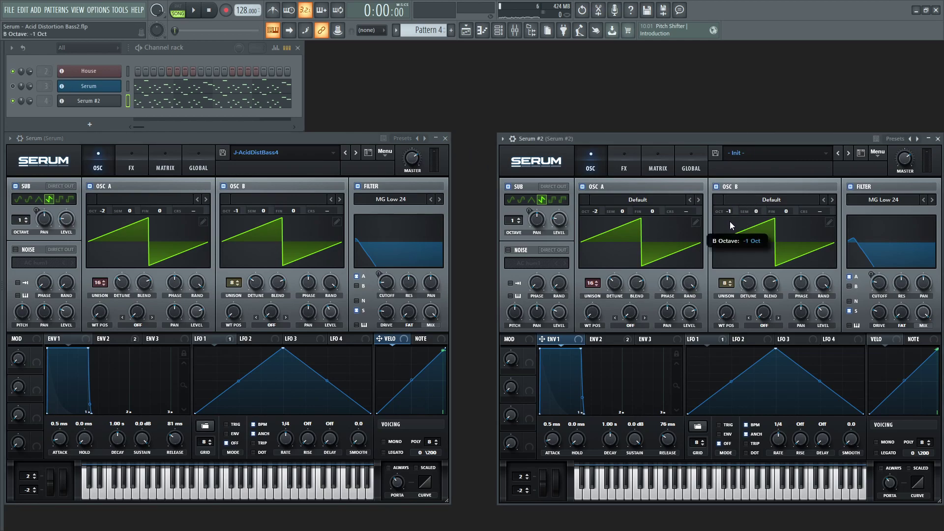
{"action": "key", "text": "space"}
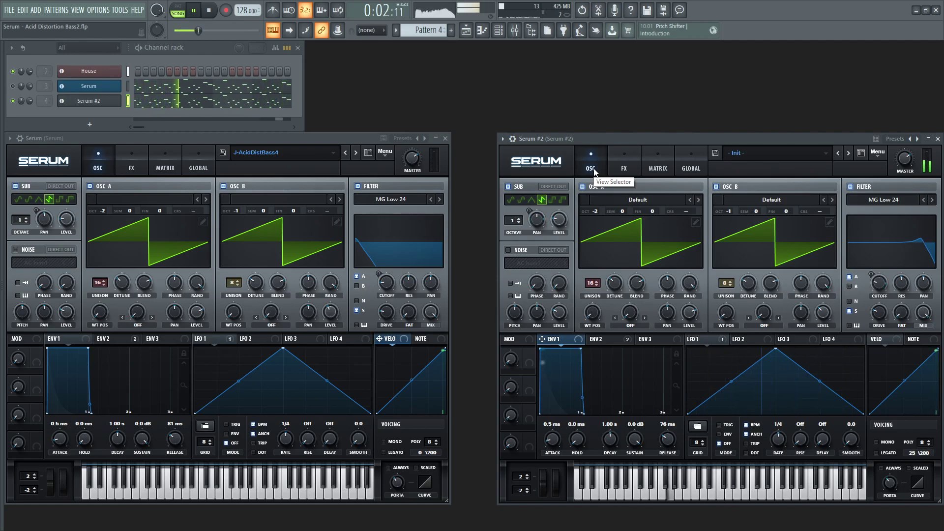
{"action": "key", "text": "space"}
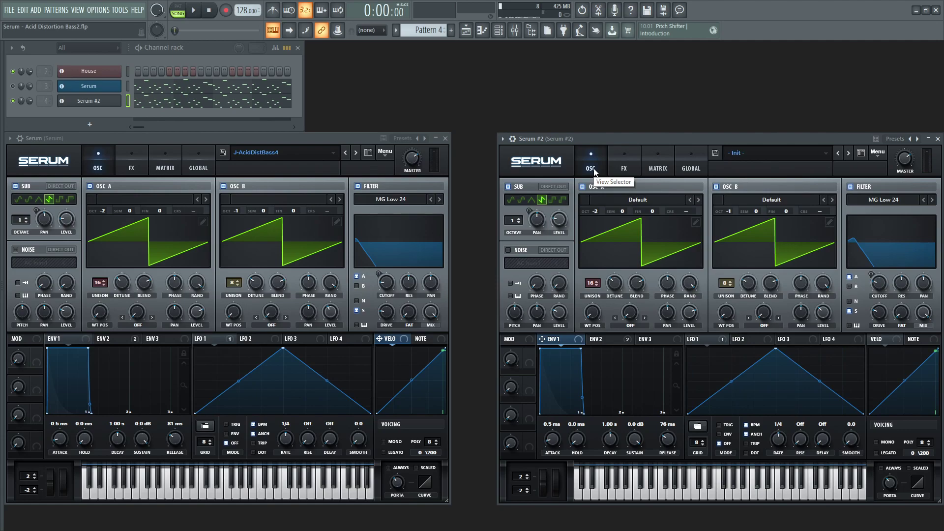